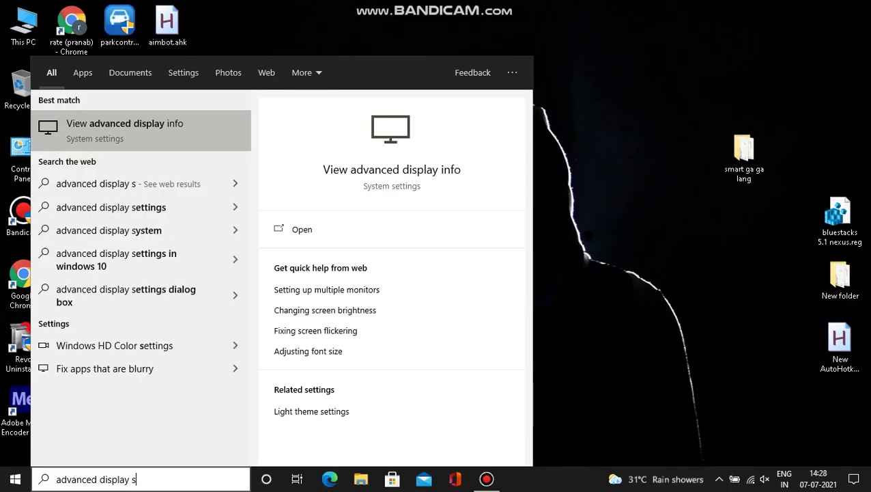
- Open the advanced display settings, inspect the graphics memory in the adapter properties for Display 1, and return to the desktop
text(ettings)
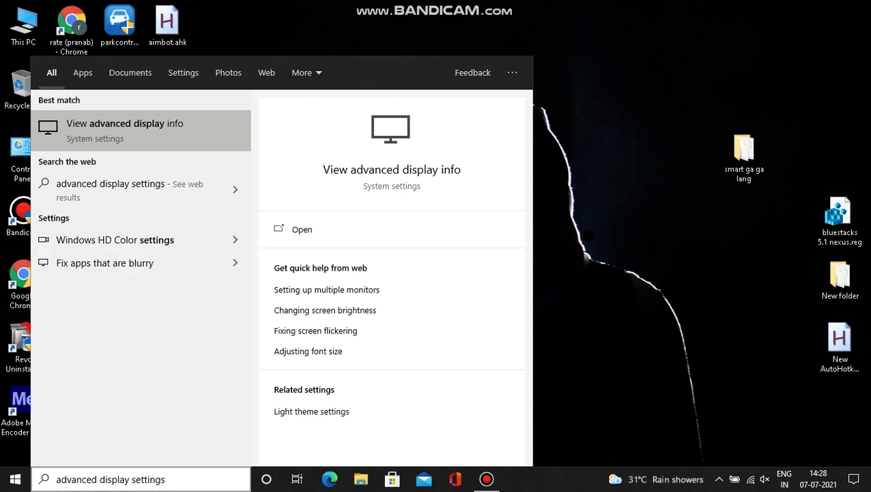
key(Return)
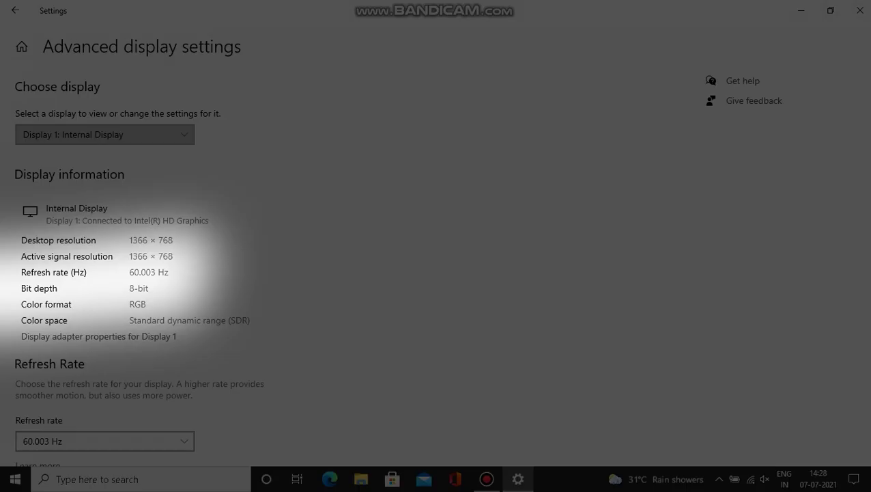
scroll(397, 262, down, 2)
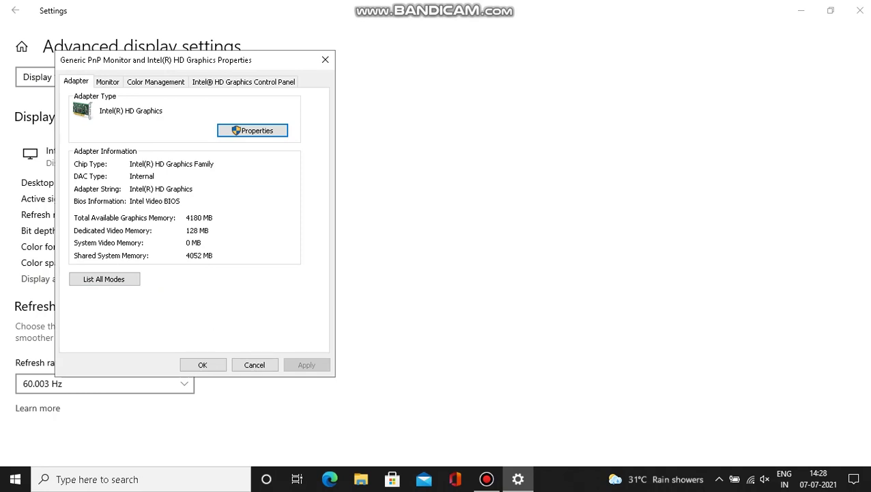
click(325, 60)
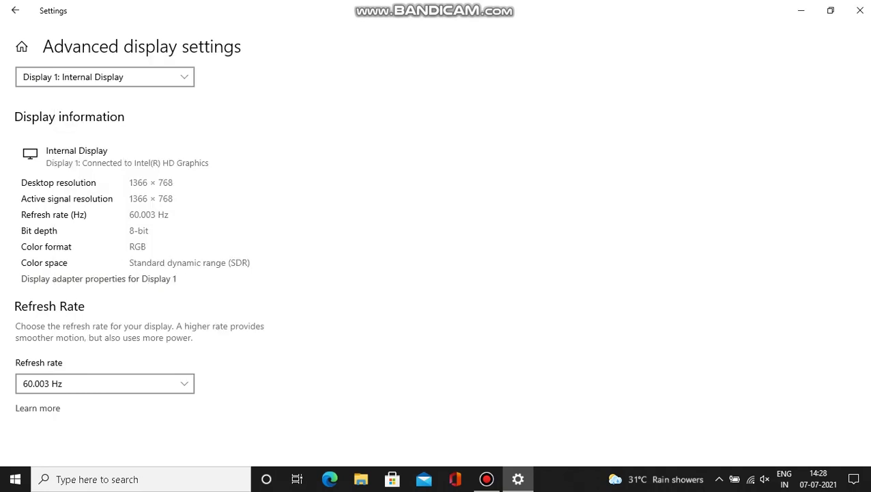
click(859, 10)
right_click(625, 79)
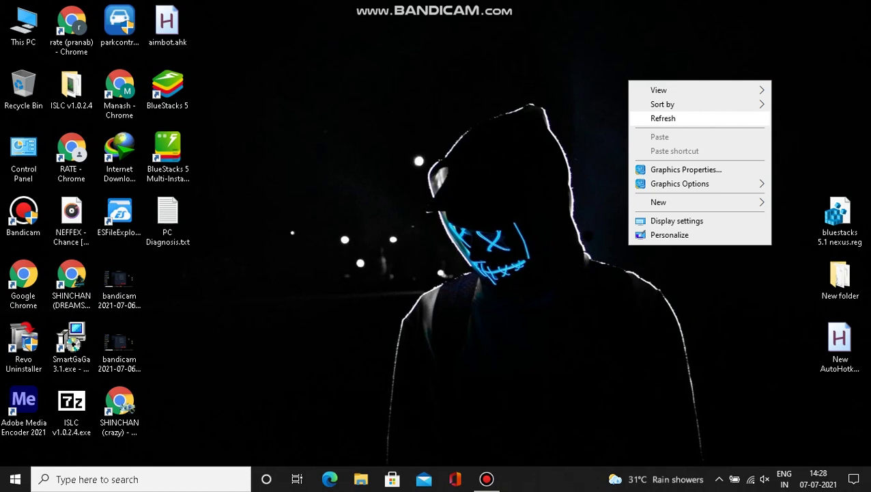
click(659, 117)
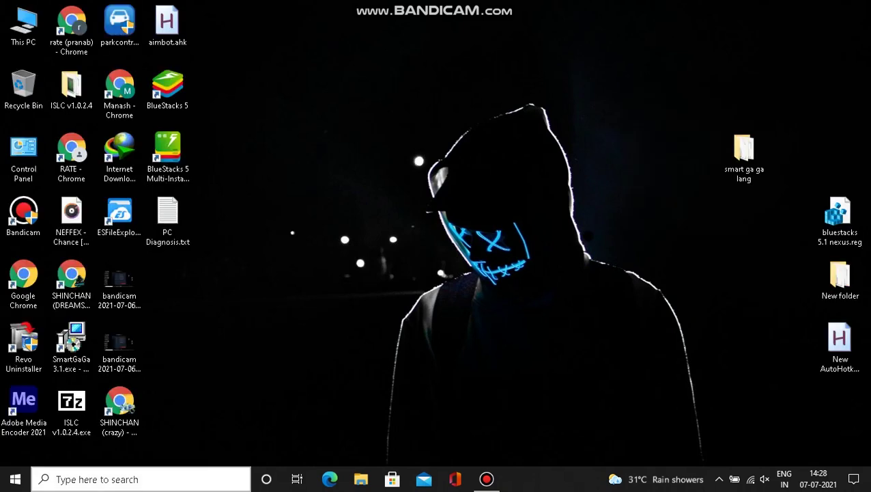
- Open the Registry Editor and move its window up on the desktop
click(97, 479)
text(reged)
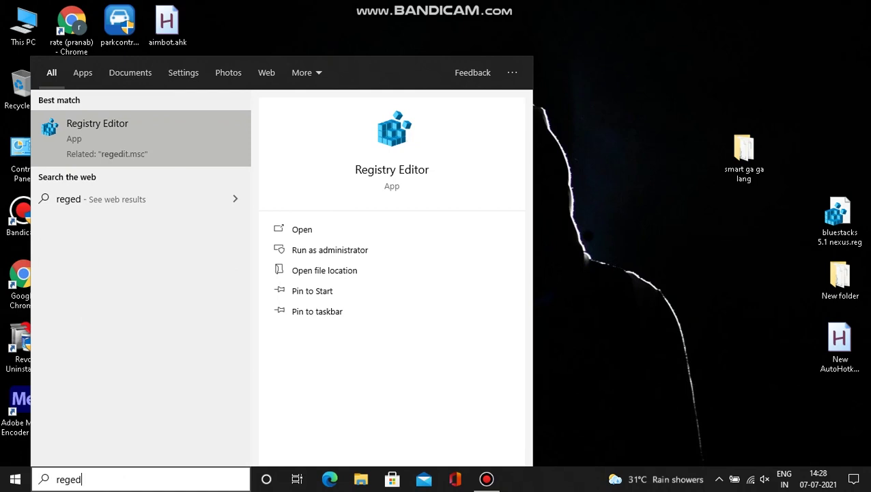
key(Return)
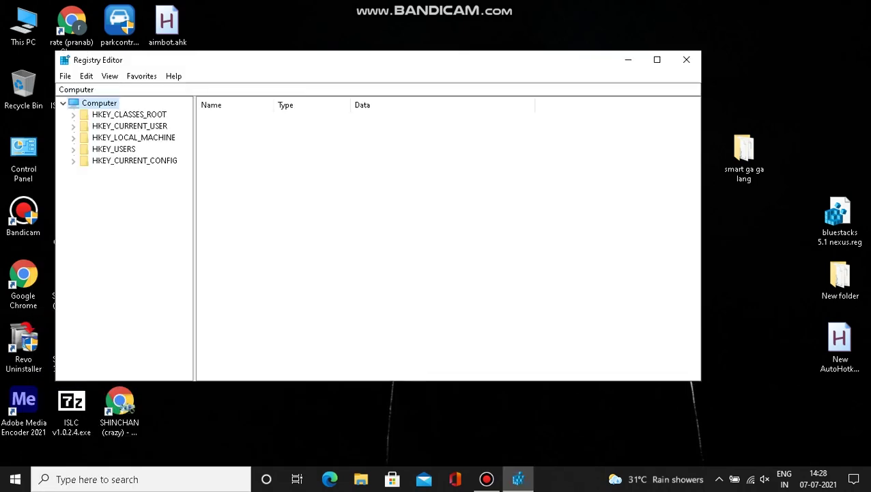
drag(341, 60, 390, 26)
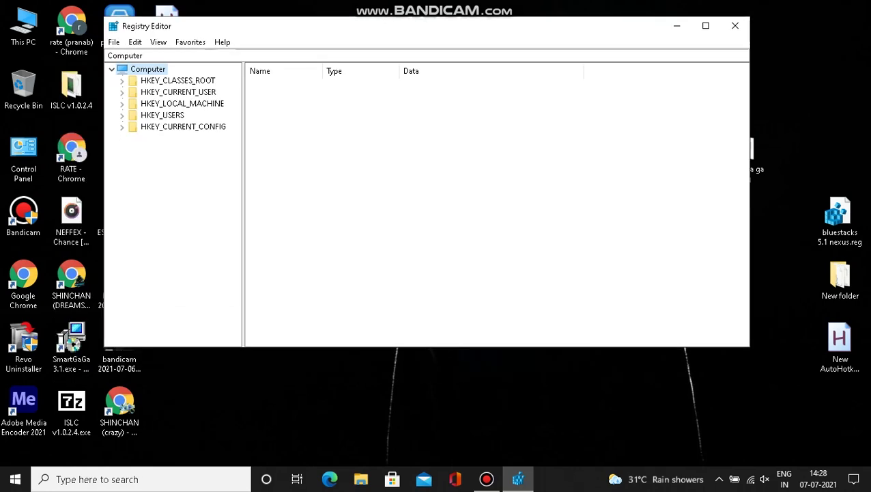
- Expand the registry tree to HKEY_LOCAL_MACHINE\SOFTWARE\Intel
click(183, 103)
key(Right)
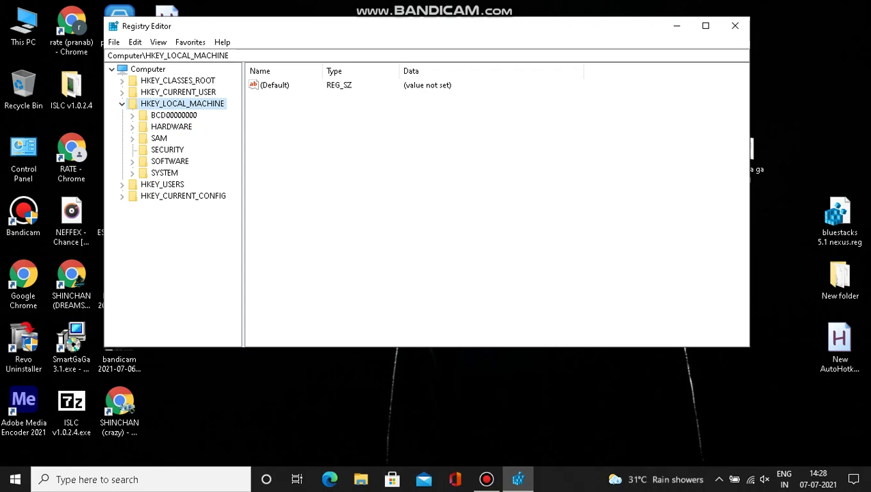
click(170, 161)
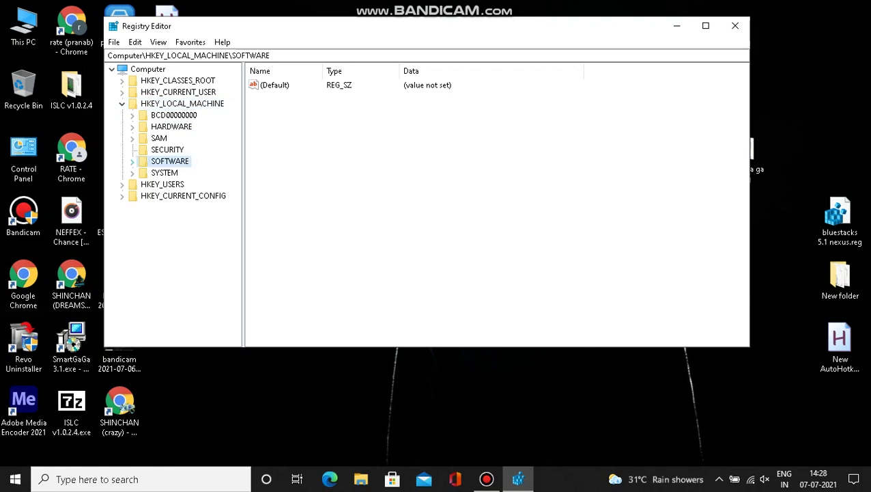
key(Right)
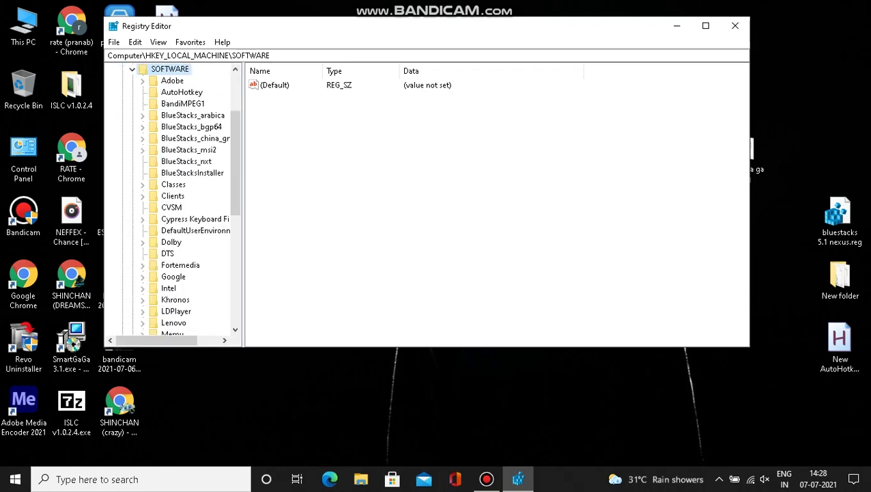
scroll(171, 202, down, 2)
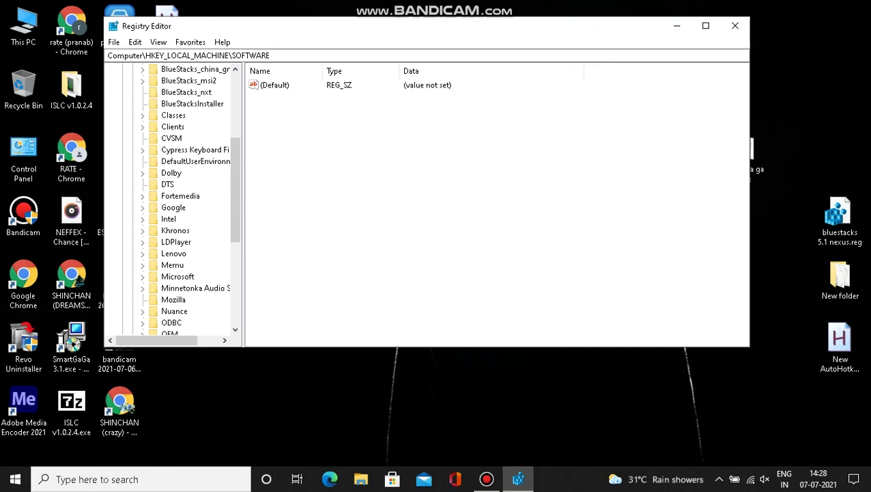
click(168, 219)
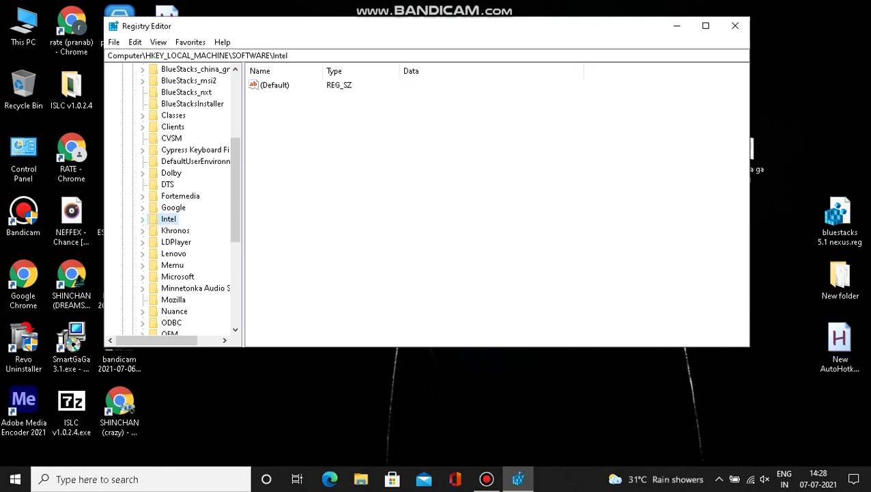
key(Right)
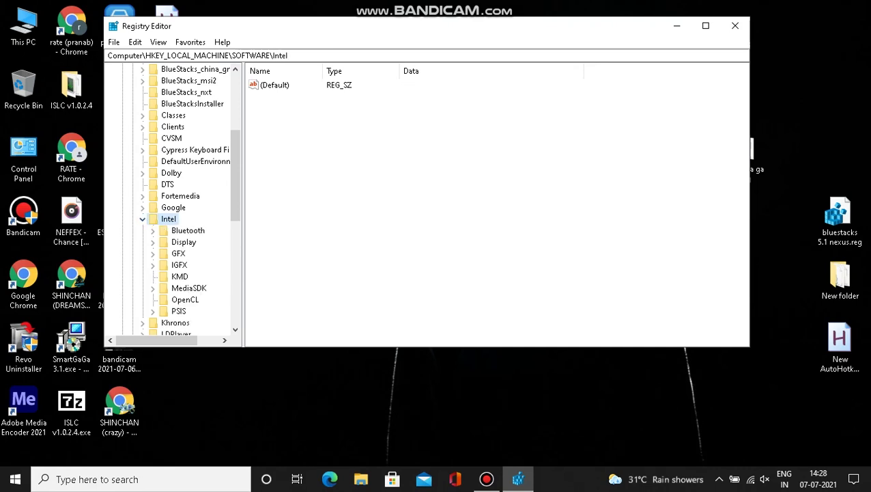
- Create a new key named GMM under the Intel key
right_click(166, 221)
mouse_move(194, 244)
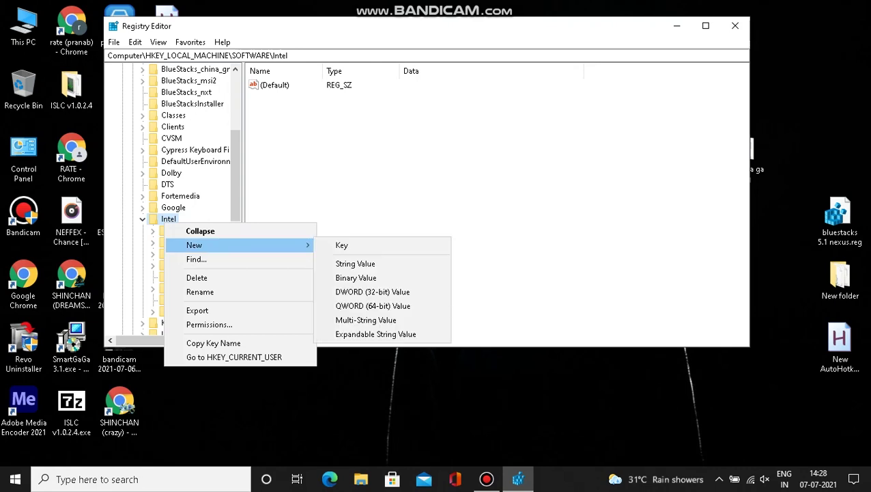
click(345, 244)
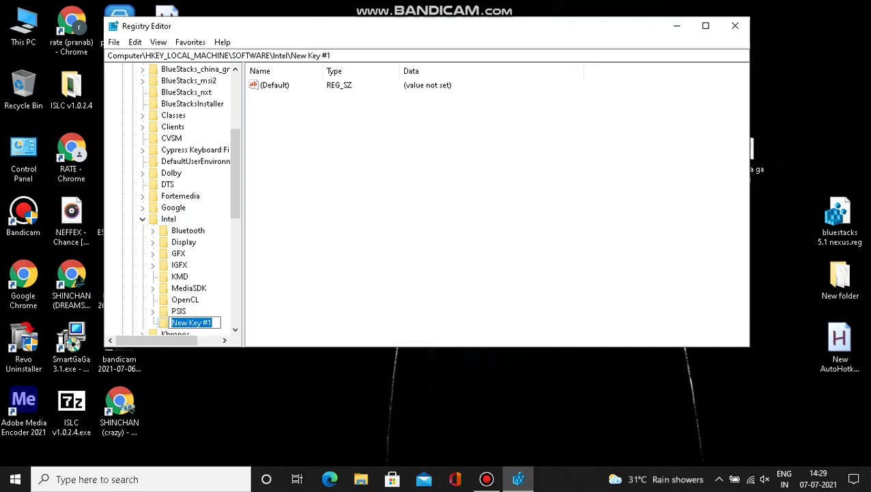
text(GMM)
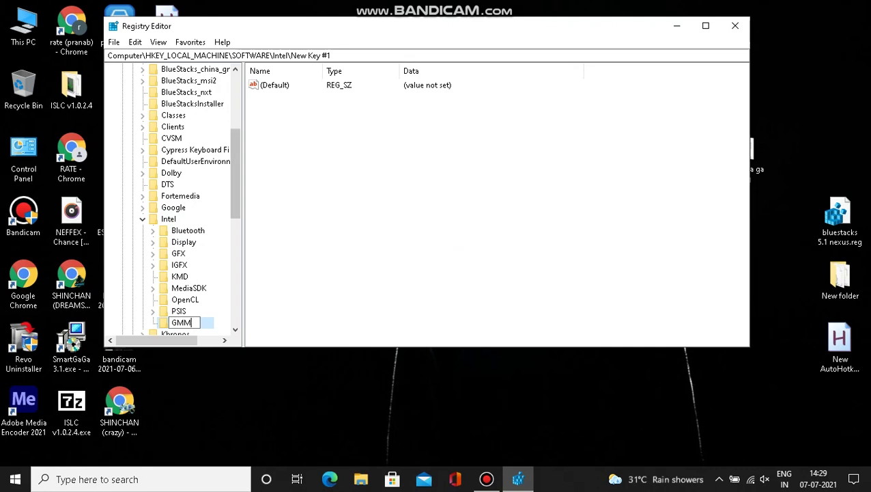
key(Return)
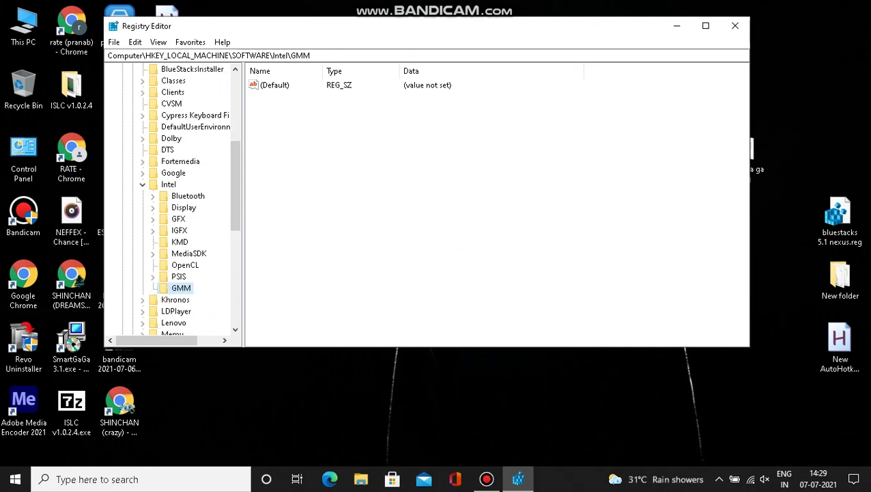
- Add a QWORD (64-bit) value named DedicatedSegmentSize to the GMM key
right_click(380, 156)
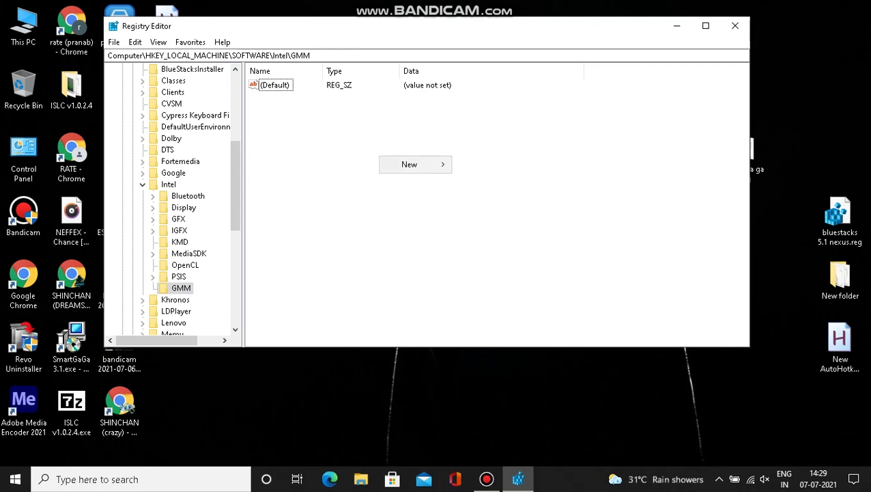
key(Down)
key(Right)
key(Down)
key(Down)
key(Down)
key(Down)
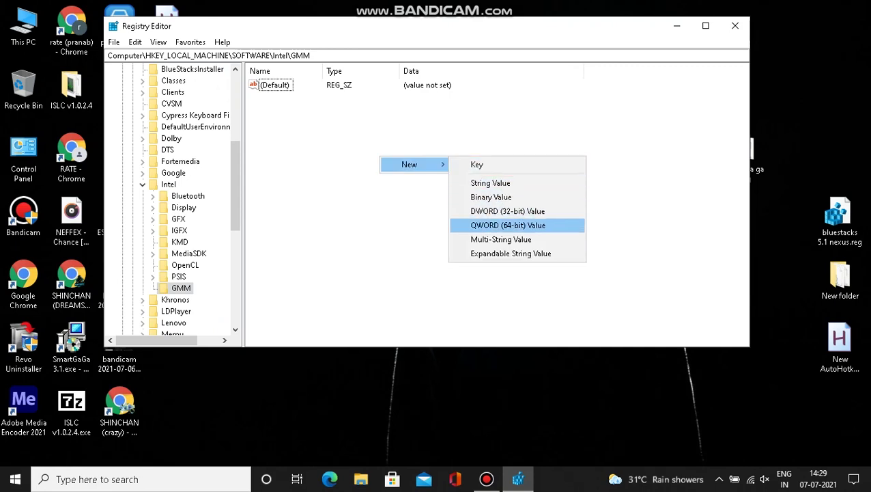
key(Up)
key(Down)
key(Return)
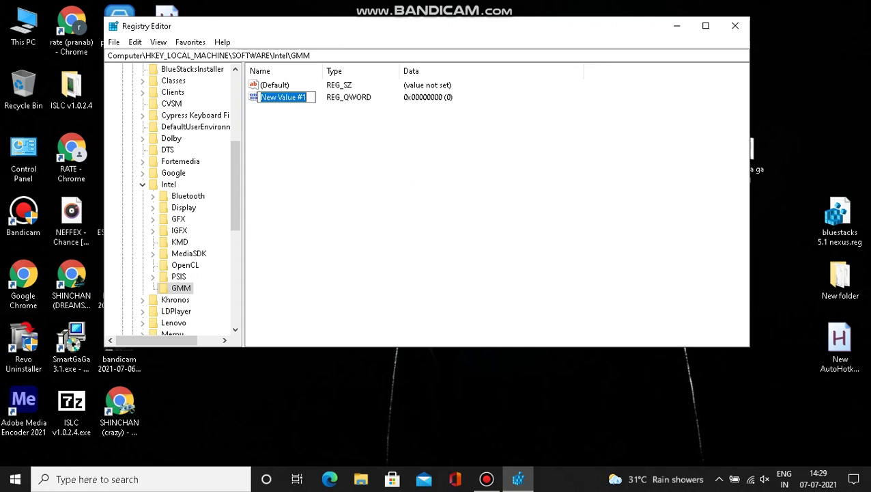
text(De)
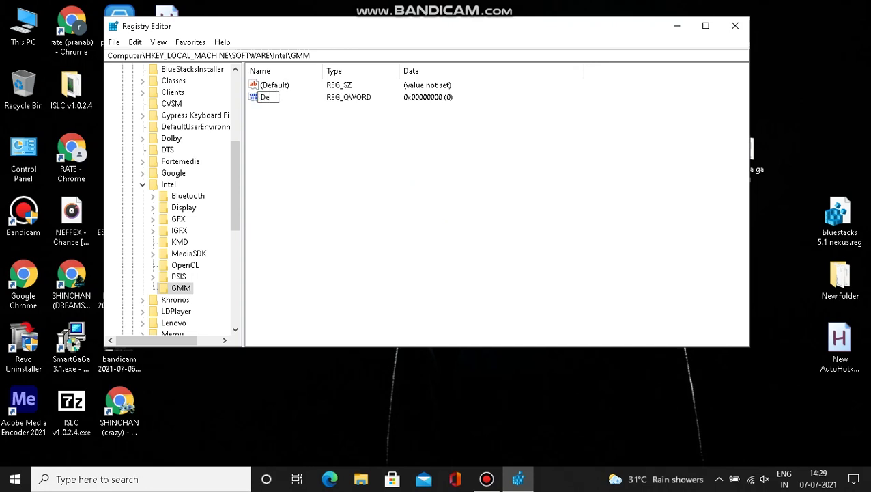
text(dicatedSegm)
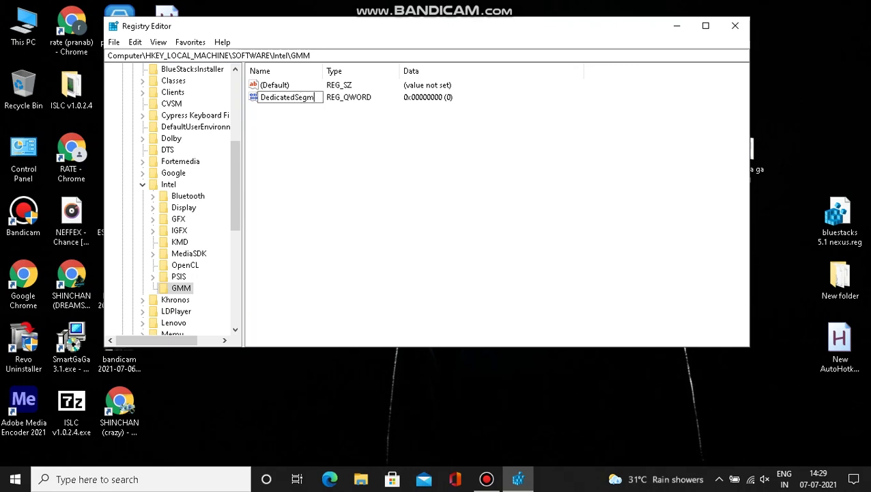
text(entSize)
key(Return)
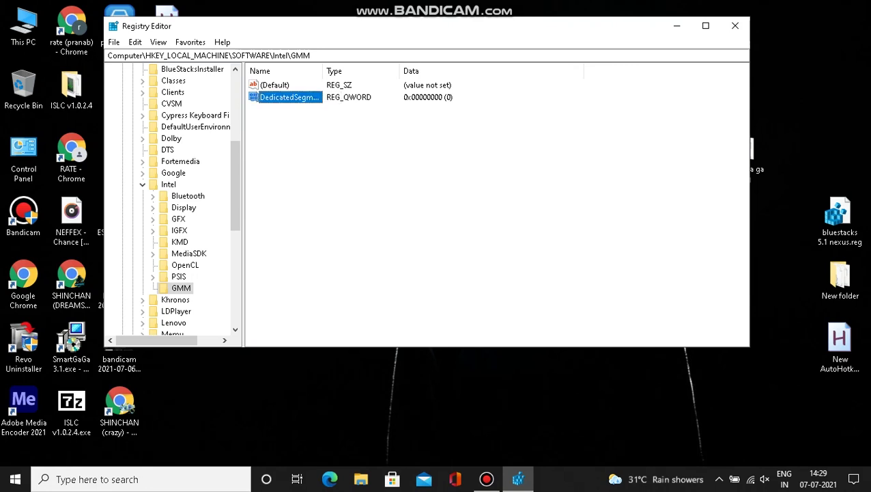
- Set the value data of DedicatedSegmentSize to 512 in decimal base
right_click(319, 98)
click(345, 108)
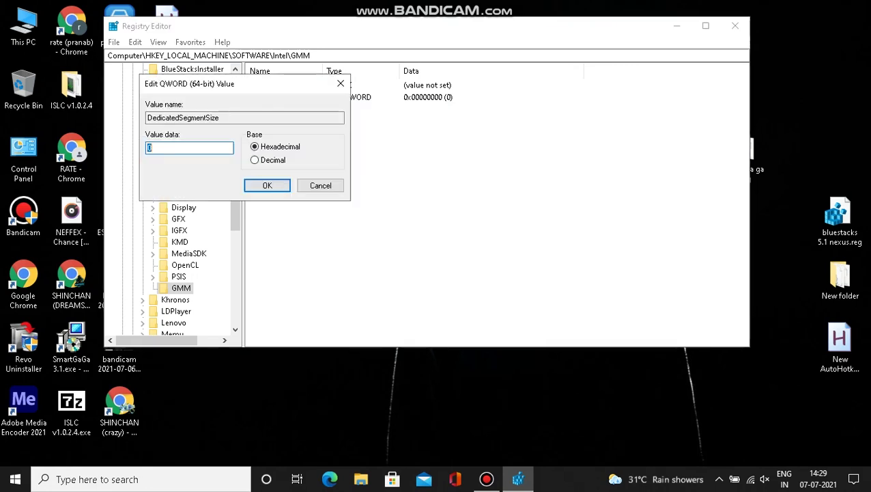
key(alt+d)
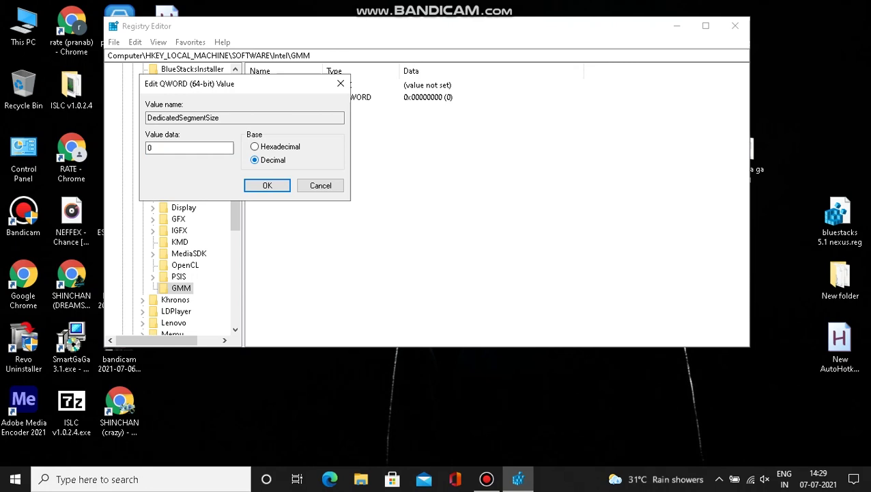
key(alt+v)
text(0)
key(BackSpace)
text(512)
key(ctrl+a)
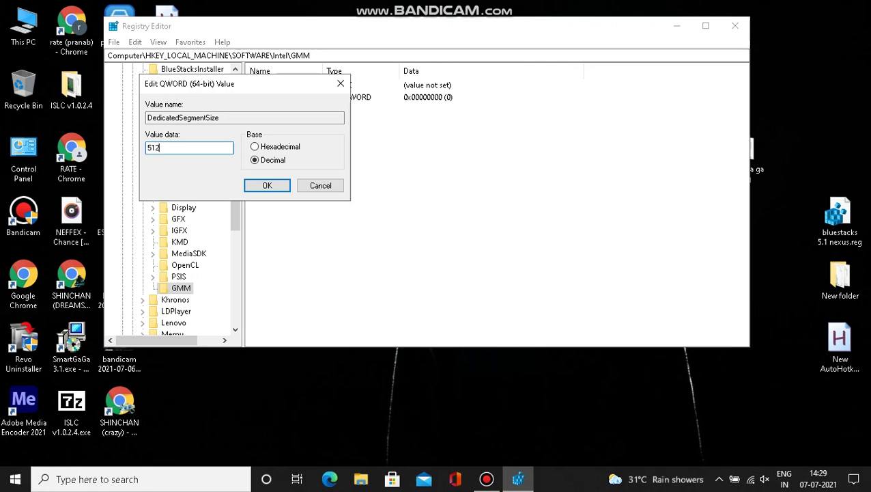
key(Return)
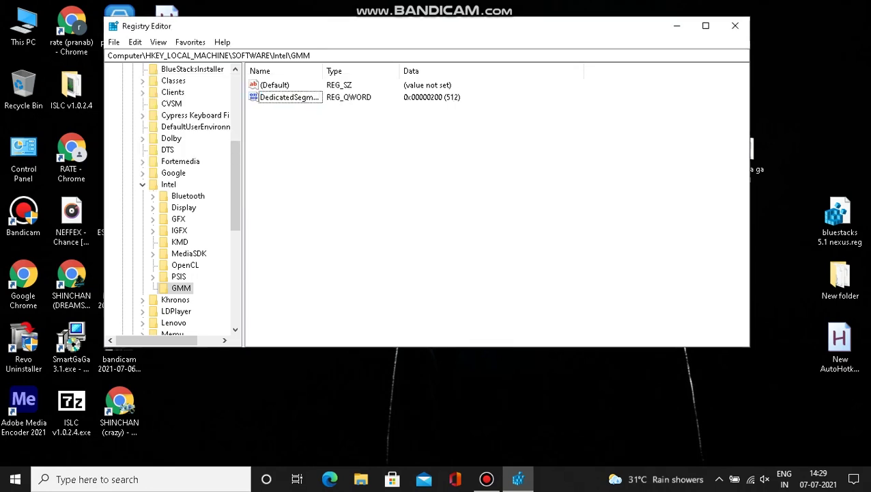
- Close the Registry Editor and refresh the desktop
click(735, 25)
right_click(376, 98)
click(403, 134)
- Restart the computer with the Restart option of the Shut Down Windows dialog
key(alt+F4)
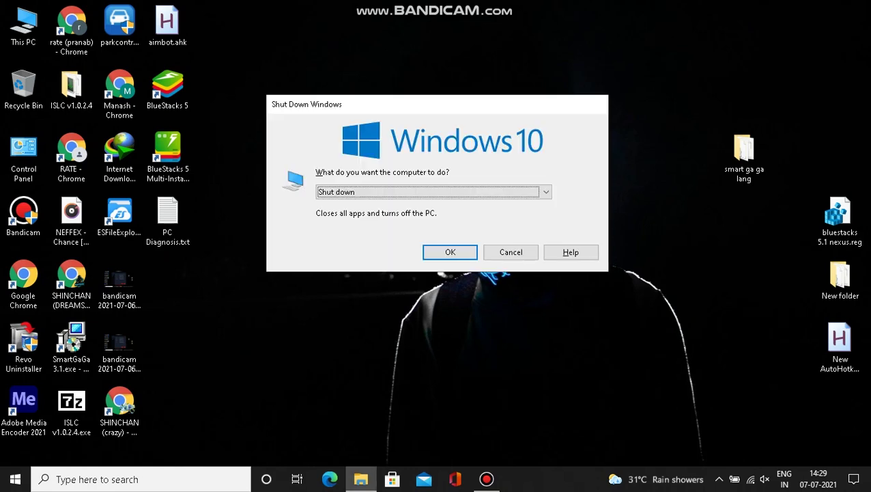
key(alt+Down)
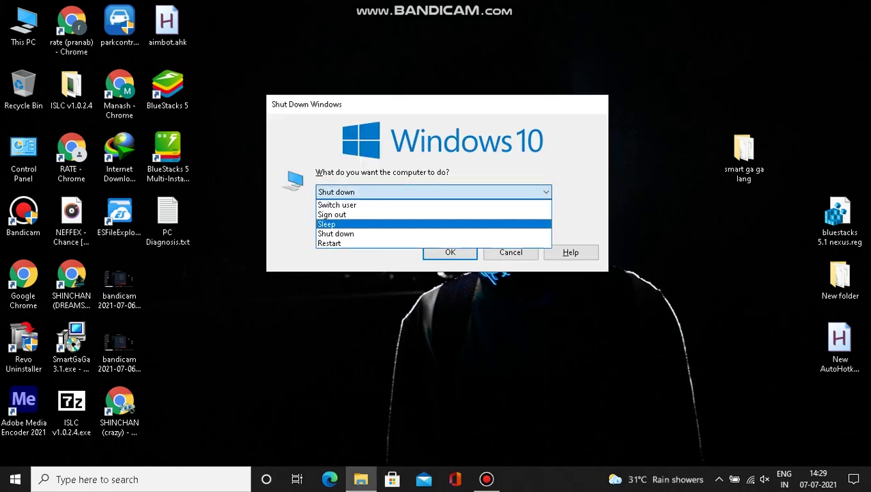
key(Down)
key(Return)
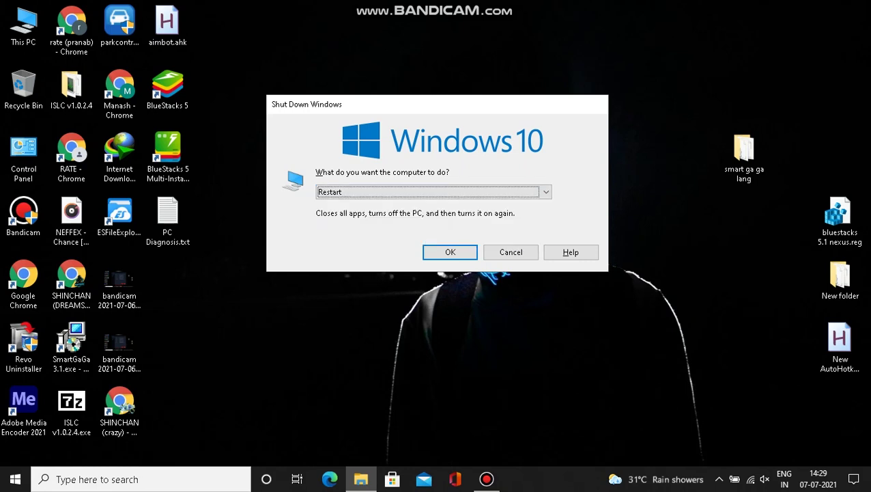
key(Return)
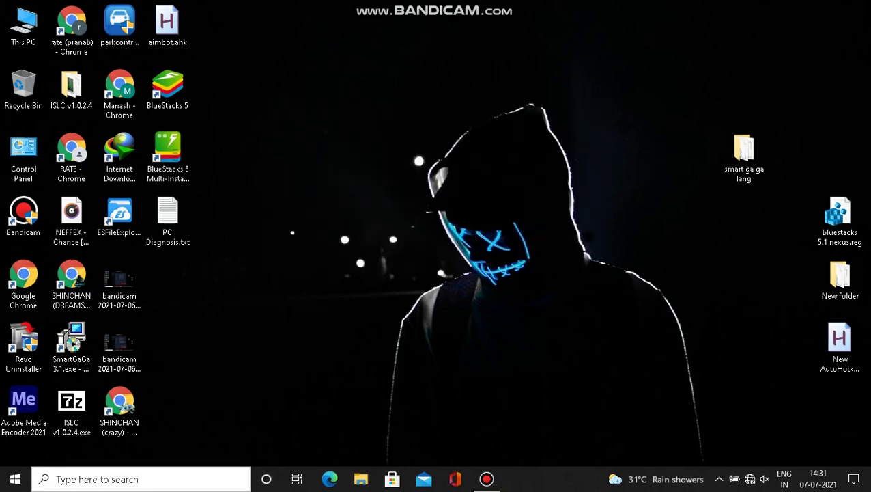
- Search for "advanced display settings" and open the display adapter properties for Display 1 to check the video memory
key(super+s)
text(advanced)
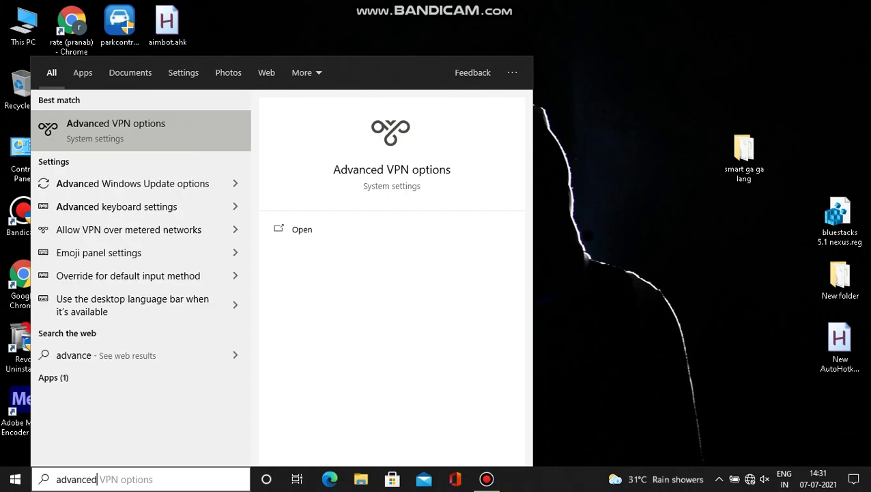
text( disp)
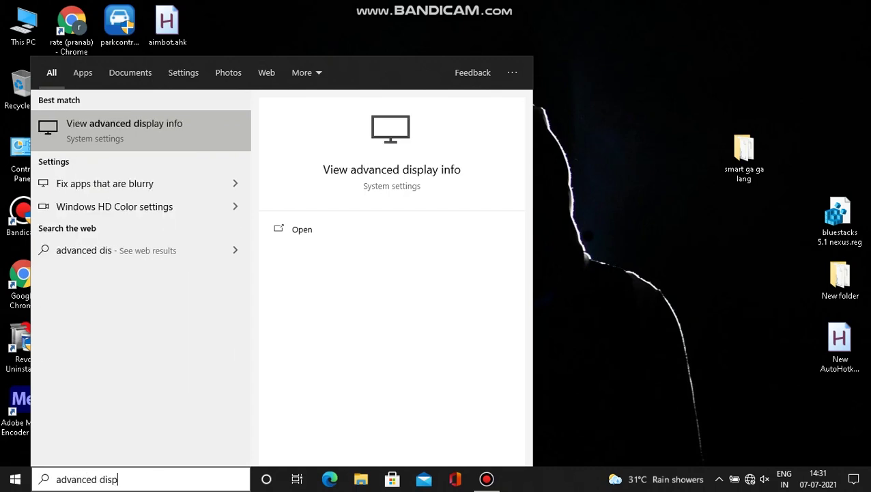
text(lay settings)
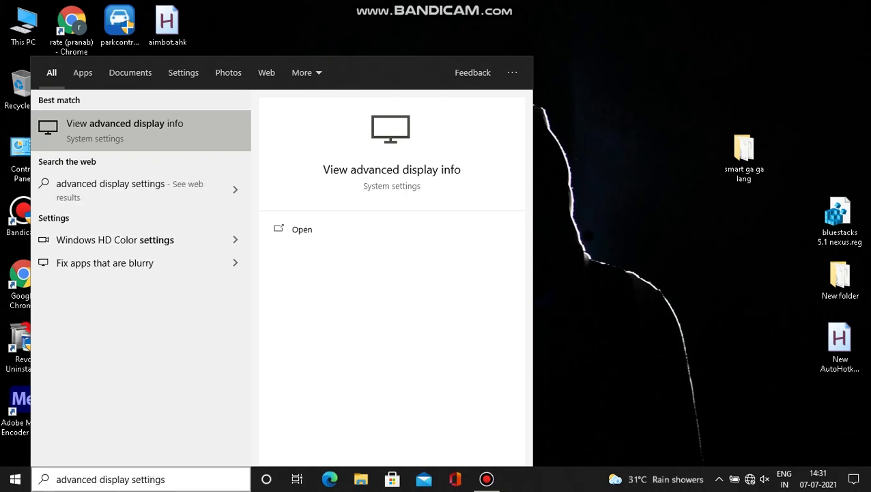
key(Return)
scroll(397, 265, down, 2)
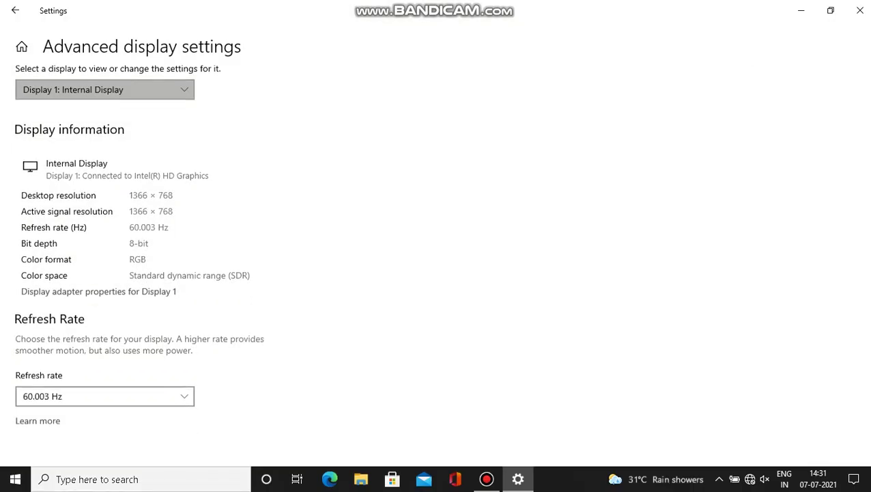
click(99, 278)
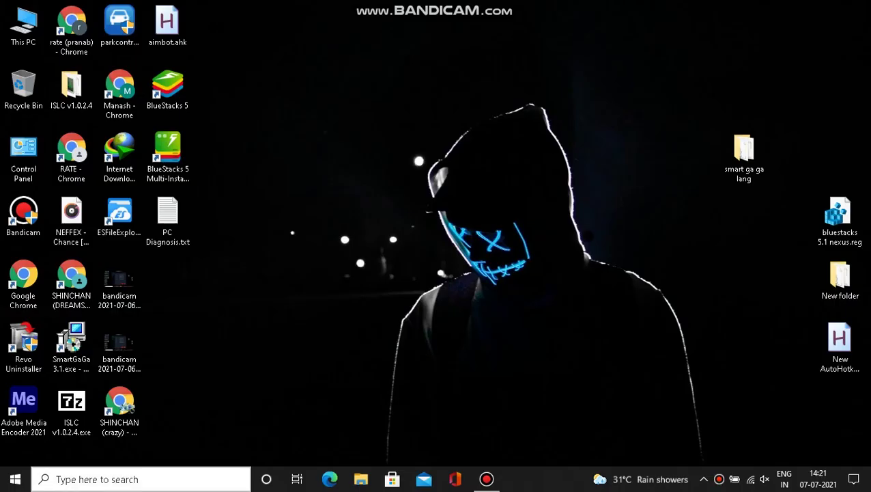
- Search Windows for "system" and open System Configuration
key(super+s)
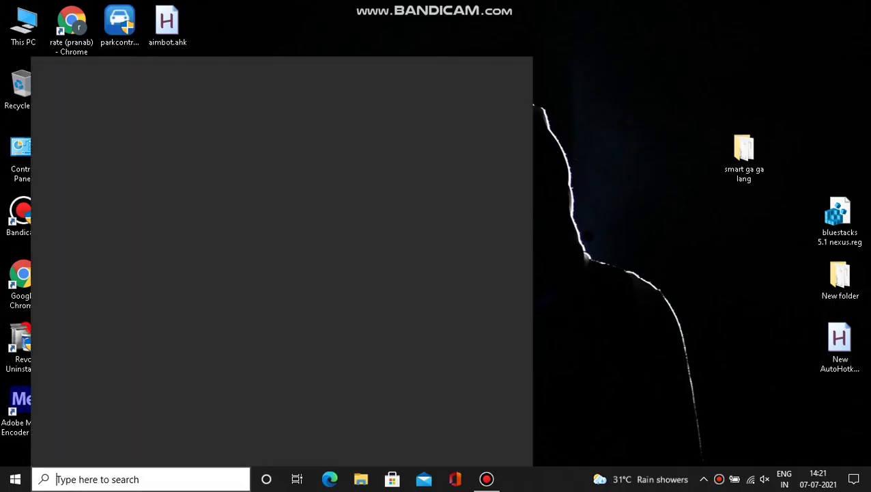
text(system)
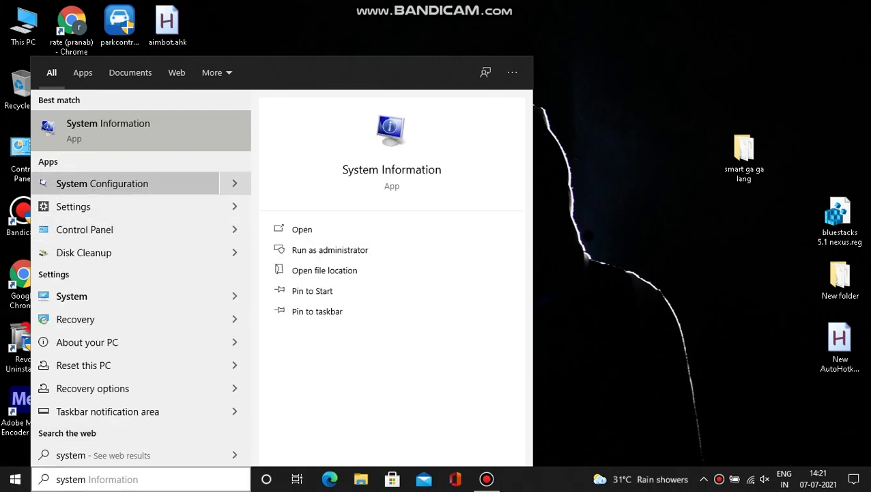
key(Return)
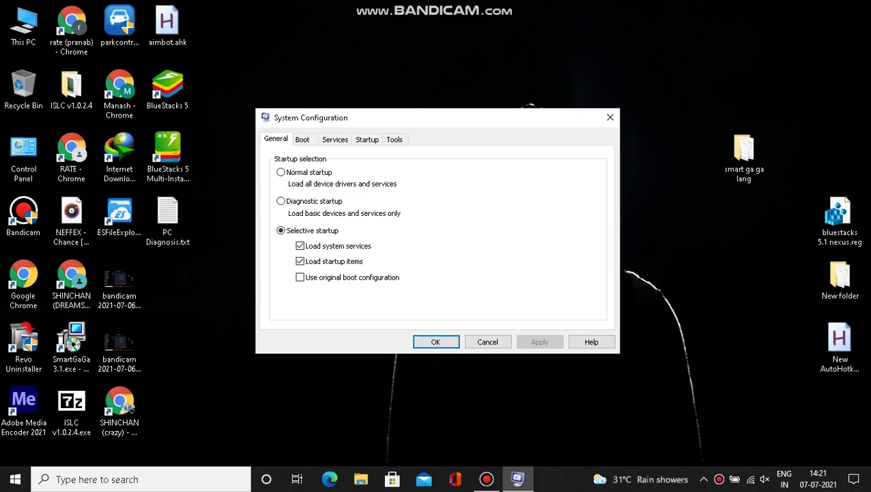
- Examine the advanced boot options of the Windows 10 entry and close them without saving
click(302, 140)
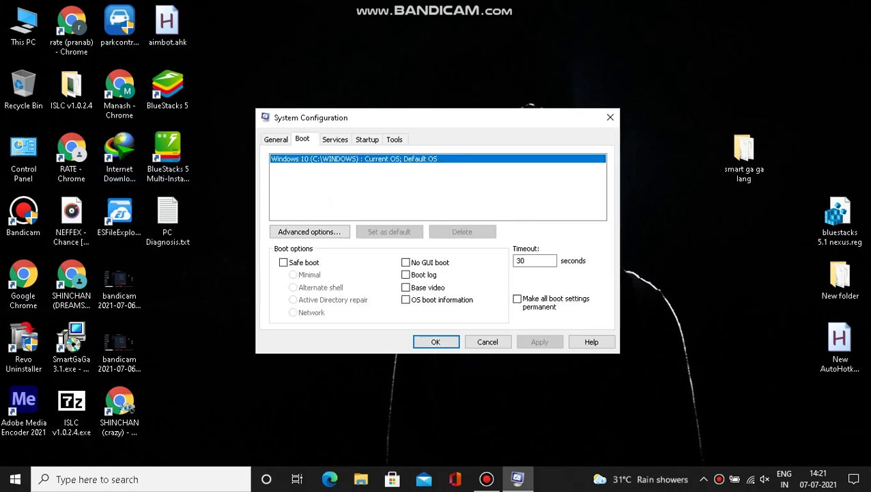
click(309, 231)
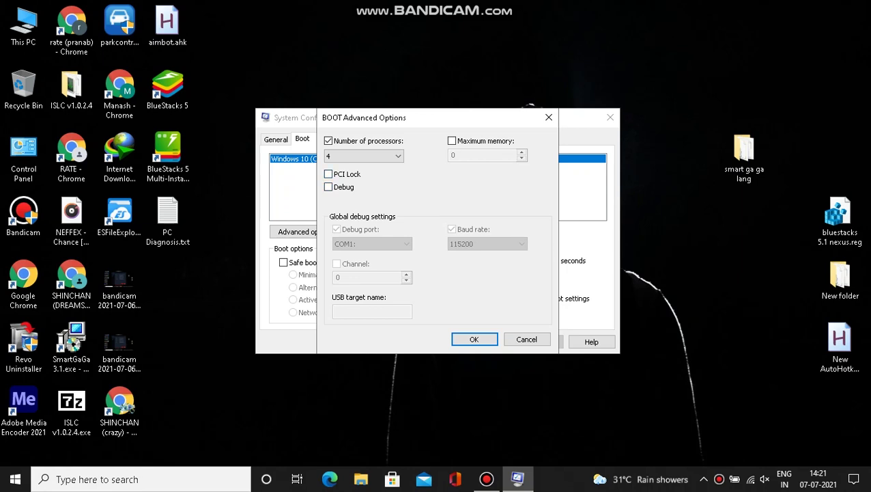
click(548, 117)
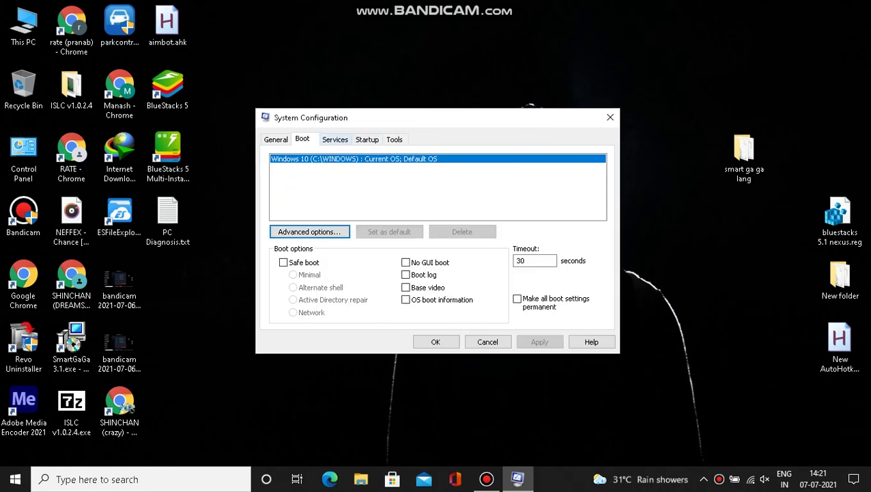
- Hide all Microsoft services in System Configuration, disable all the remaining services and apply the change
click(335, 139)
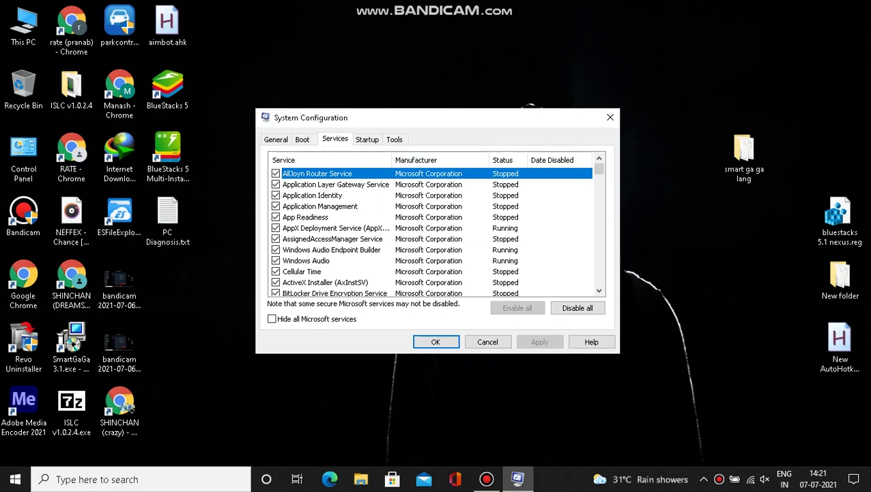
click(271, 319)
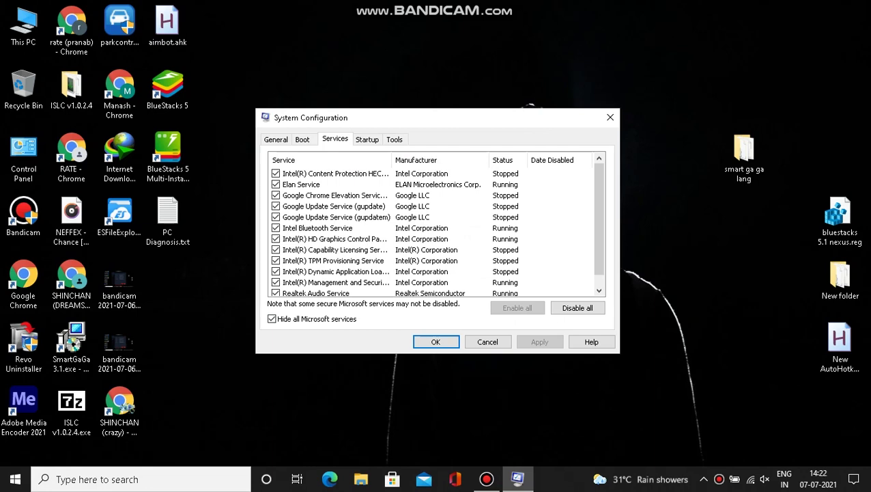
scroll(436, 229, down, 1)
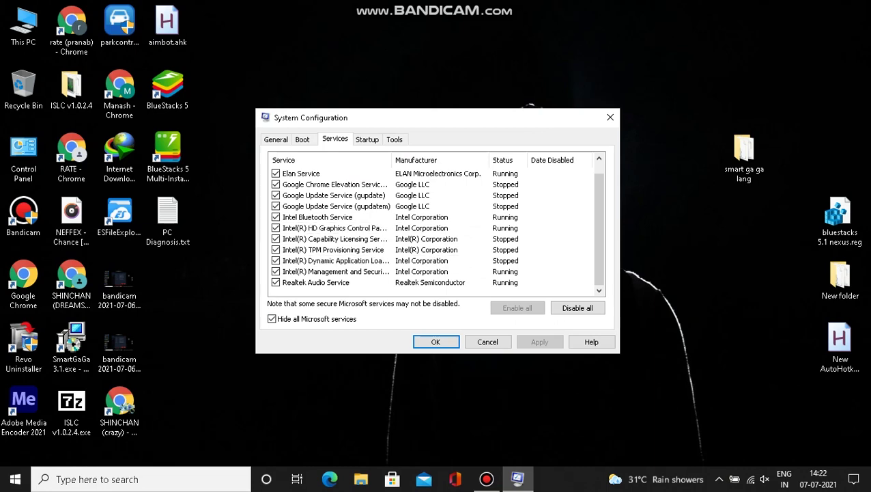
scroll(436, 229, up, 1)
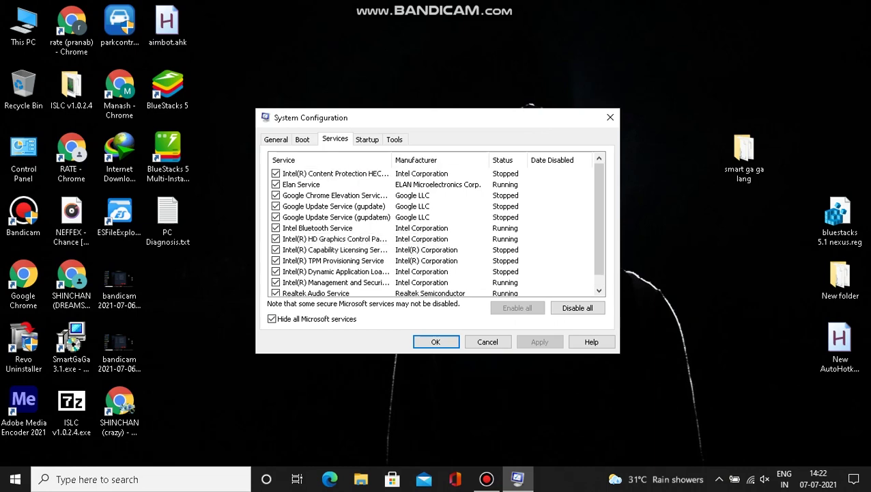
scroll(436, 229, down, 1)
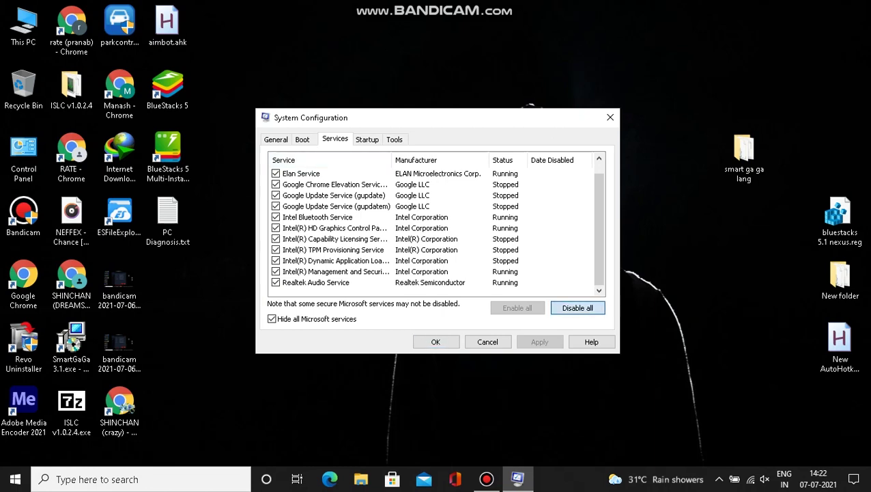
click(577, 308)
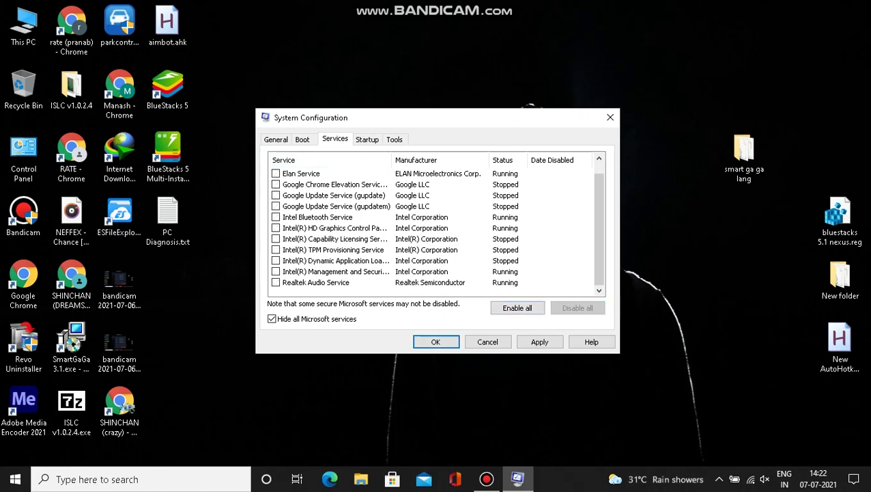
click(539, 341)
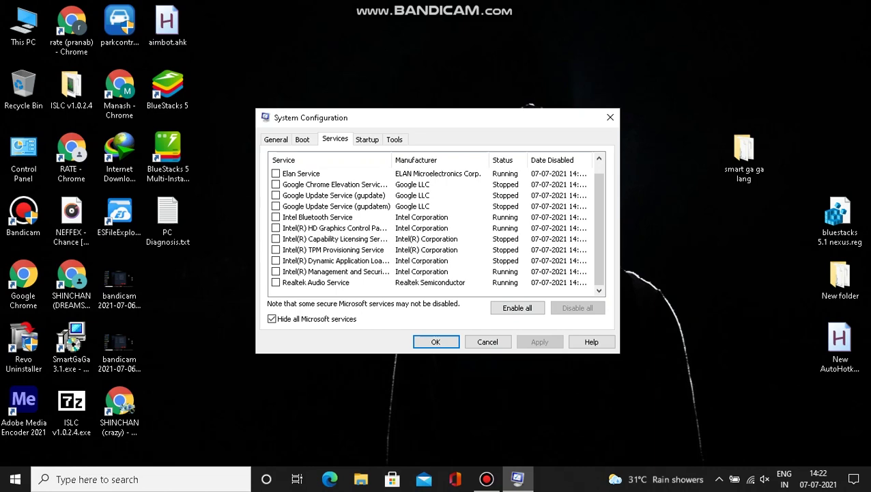